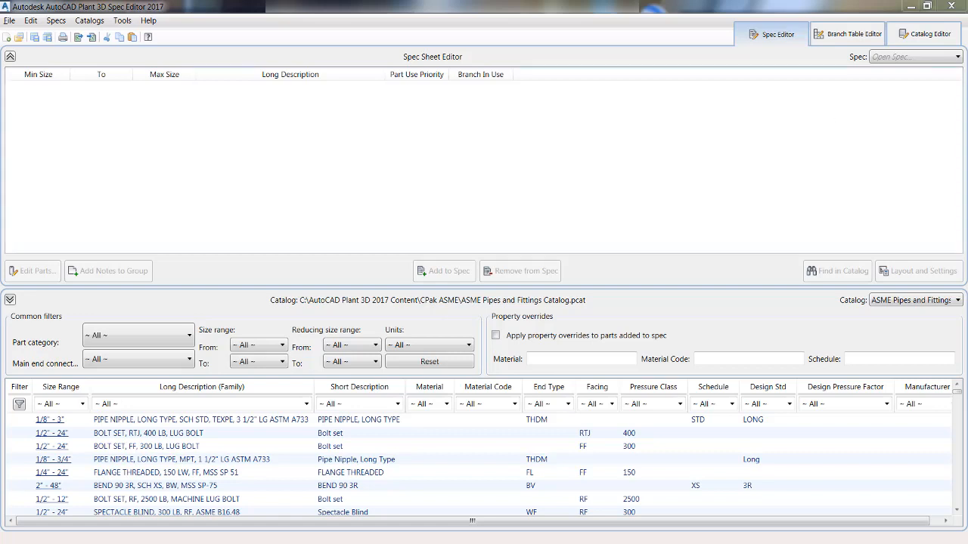
- Open the spec file CS150.pspx from the Spec Sheets folder
{"action": "left_click", "coordinate": [938, 57]}
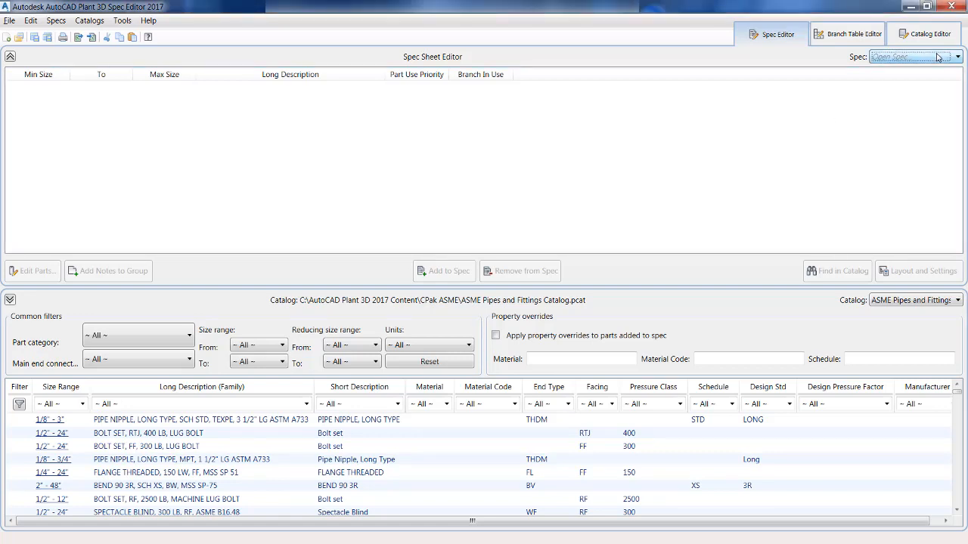
{"action": "left_click", "coordinate": [958, 58]}
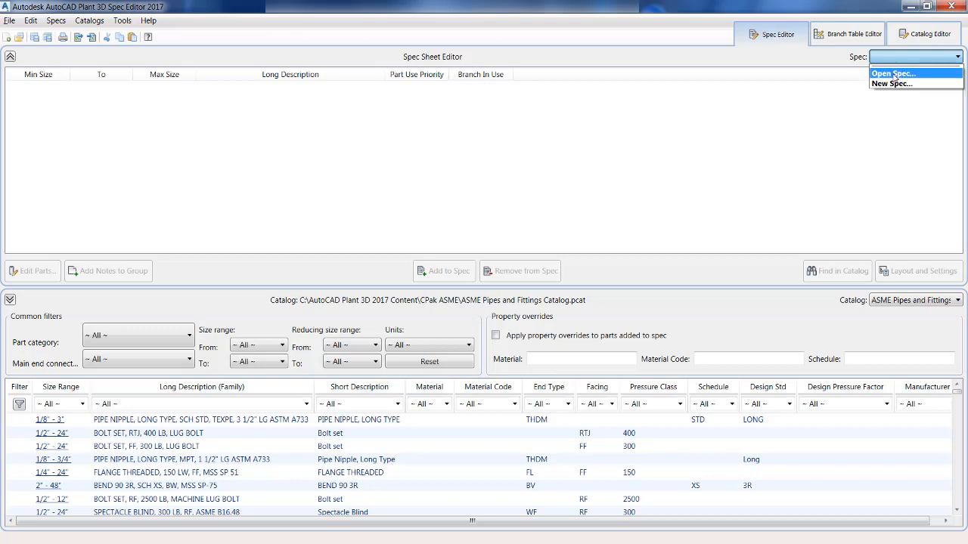
{"action": "left_click", "coordinate": [5, 24]}
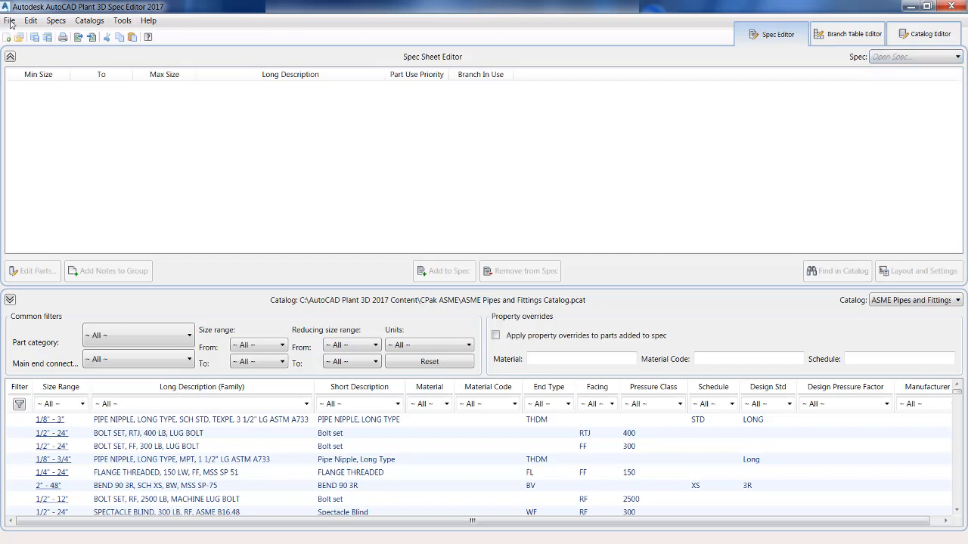
{"action": "left_click", "coordinate": [9, 21]}
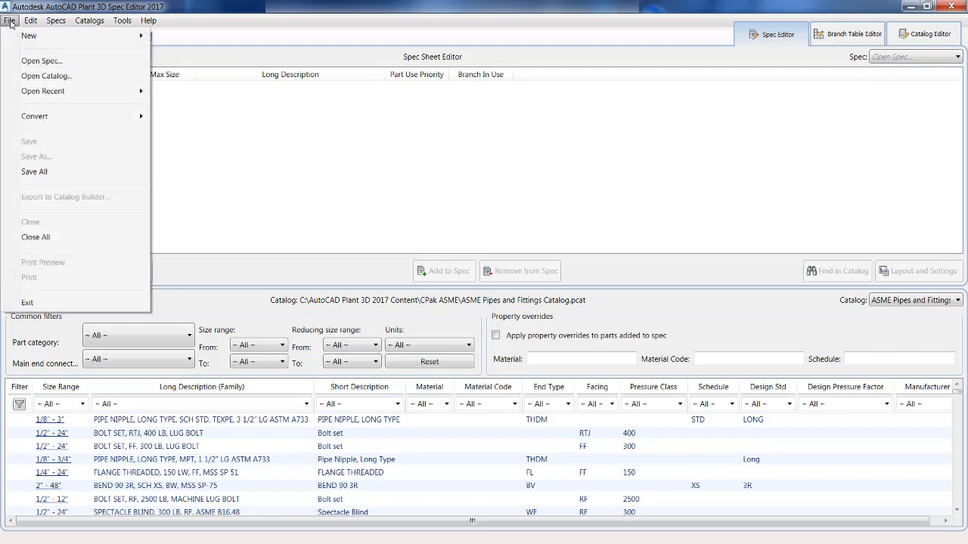
{"action": "left_click", "coordinate": [38, 61]}
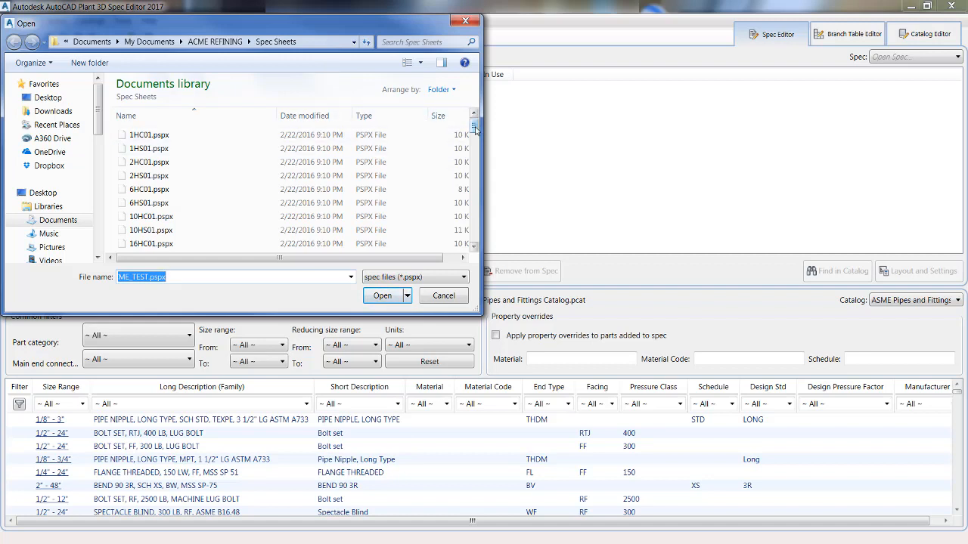
{"action": "left_click_drag", "start_coordinate": [475, 128], "coordinate": [477, 136]}
{"action": "left_click_drag", "start_coordinate": [482, 166], "coordinate": [483, 186]}
{"action": "left_click", "coordinate": [478, 189]}
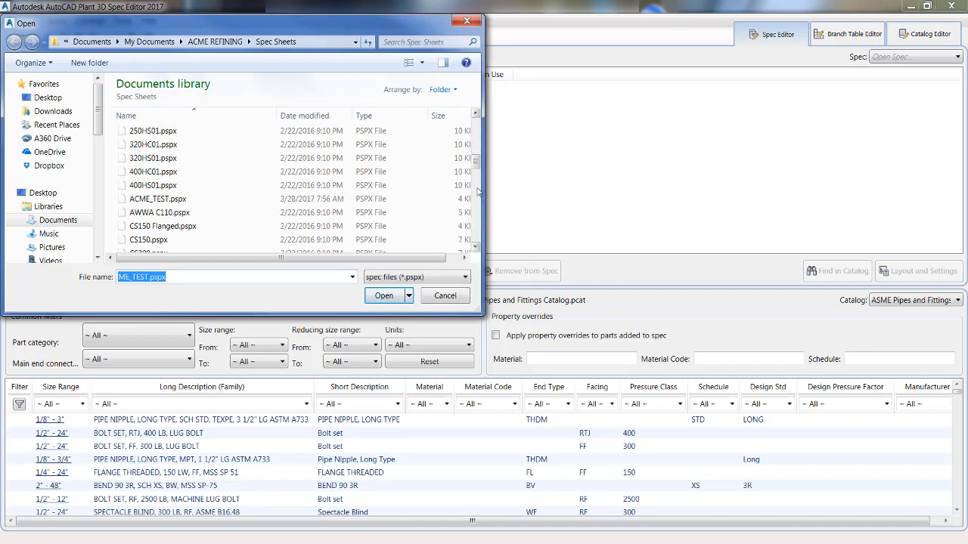
{"action": "left_click", "coordinate": [166, 241]}
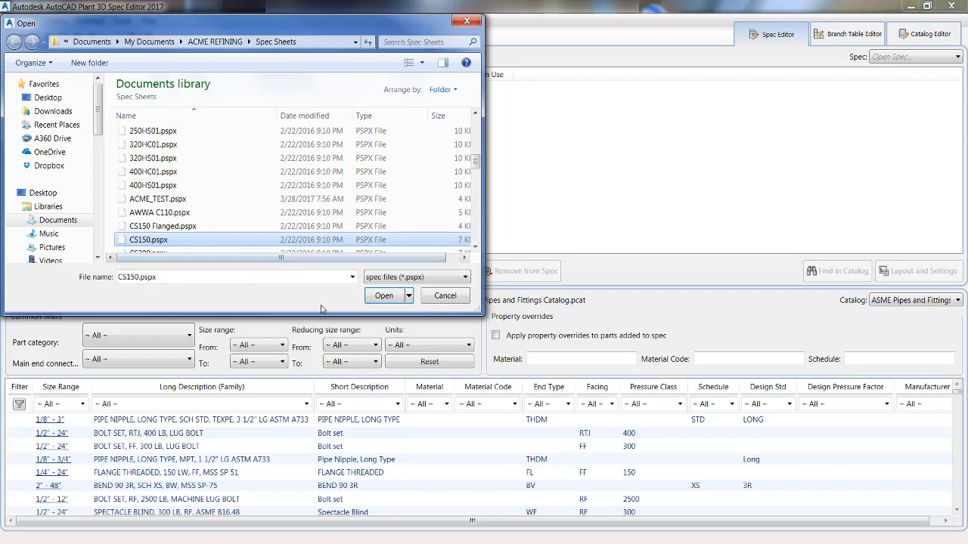
{"action": "left_click", "coordinate": [385, 299]}
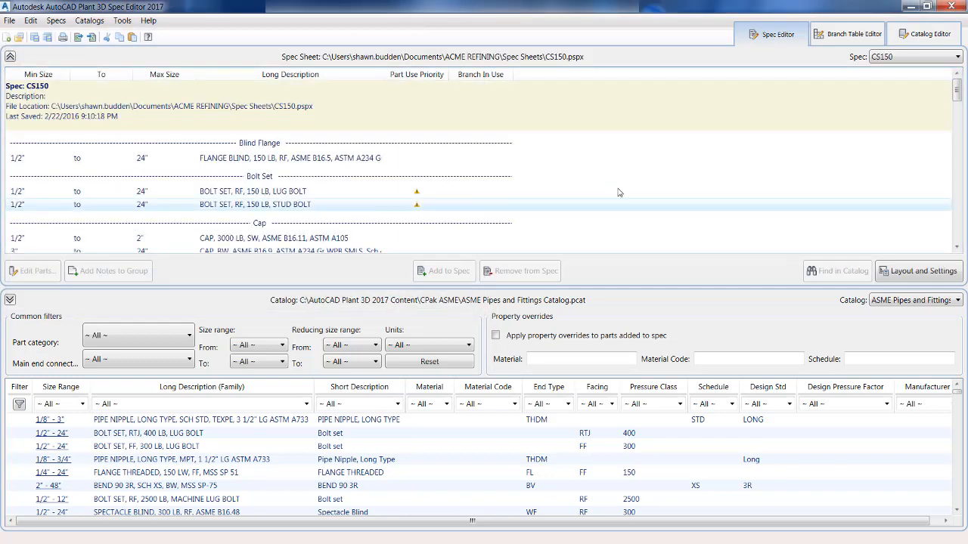
- Look through the part groups of the CS150 spec sheet, from blind flanges and bolt sets to valves
{"action": "scroll", "coordinate": [622, 178], "scroll_direction": "down", "scroll_amount": 10}
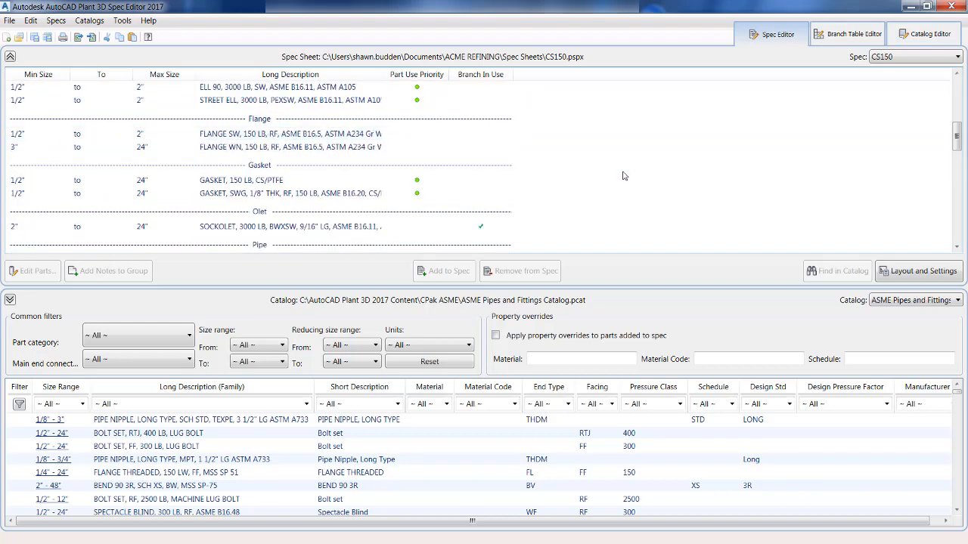
{"action": "scroll", "coordinate": [618, 184], "scroll_direction": "down", "scroll_amount": 6}
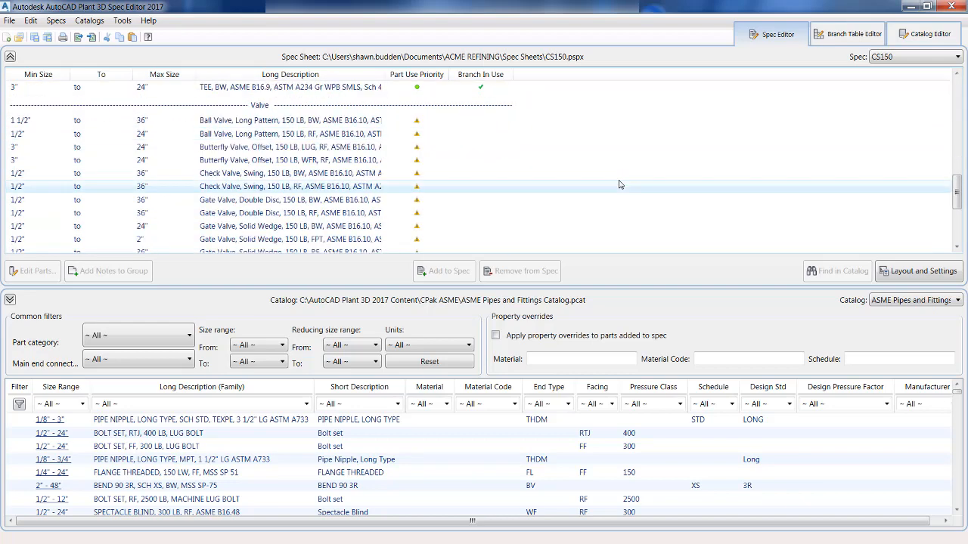
{"action": "scroll", "coordinate": [618, 183], "scroll_direction": "up", "scroll_amount": 2}
{"action": "scroll", "coordinate": [618, 184], "scroll_direction": "up", "scroll_amount": 2}
{"action": "scroll", "coordinate": [470, 171], "scroll_direction": "up", "scroll_amount": 3}
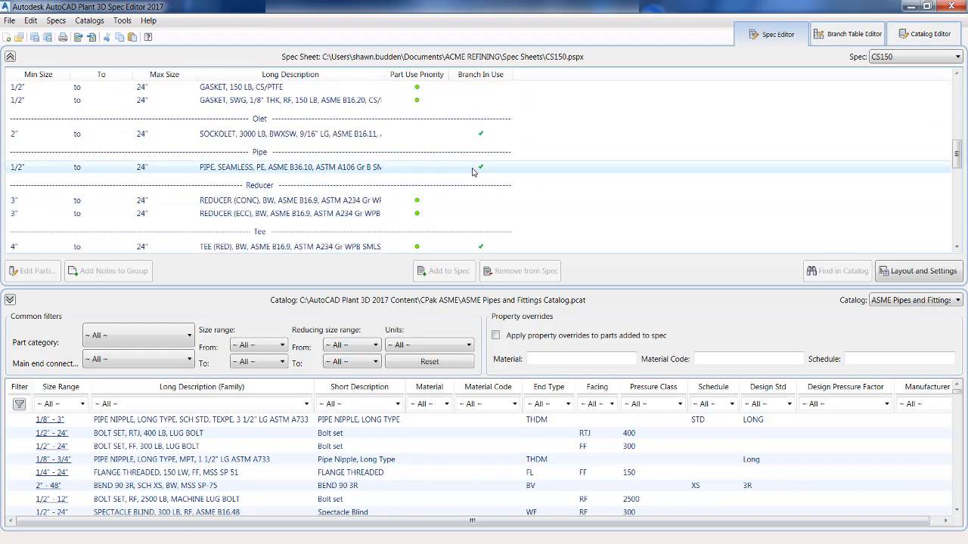
{"action": "scroll", "coordinate": [307, 161], "scroll_direction": "up", "scroll_amount": 2}
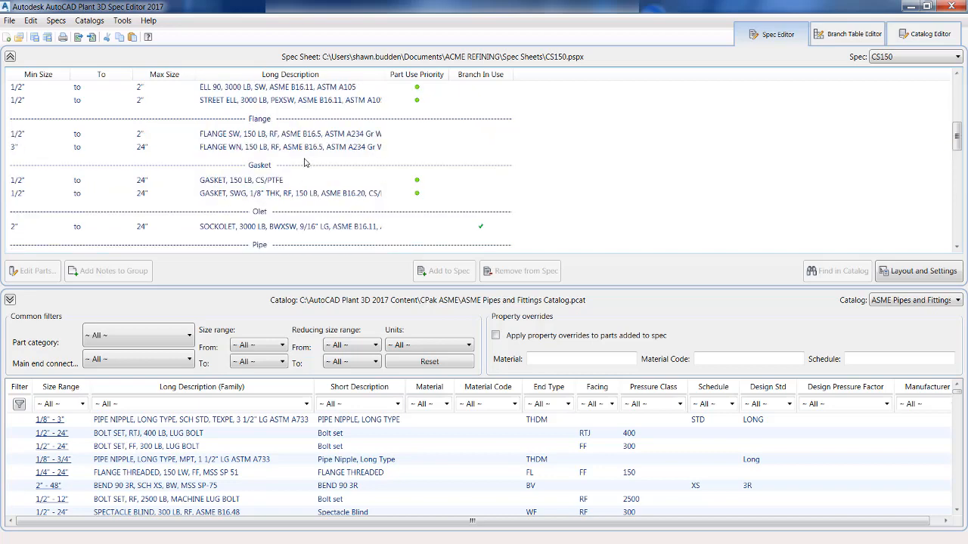
{"action": "scroll", "coordinate": [307, 166], "scroll_direction": "up", "scroll_amount": 4}
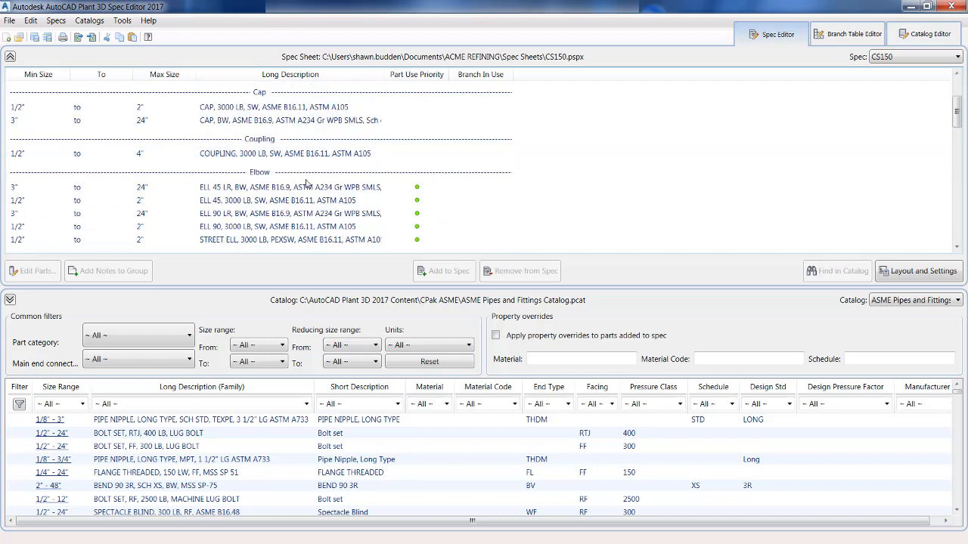
{"action": "scroll", "coordinate": [306, 176], "scroll_direction": "up", "scroll_amount": 2}
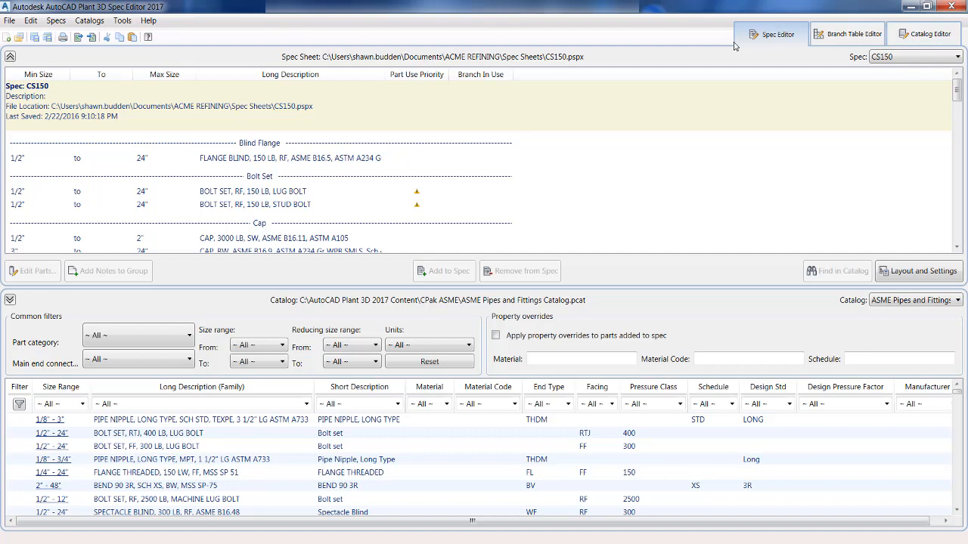
- View the CS150 branch table and the catalog editor
{"action": "left_click", "coordinate": [835, 36]}
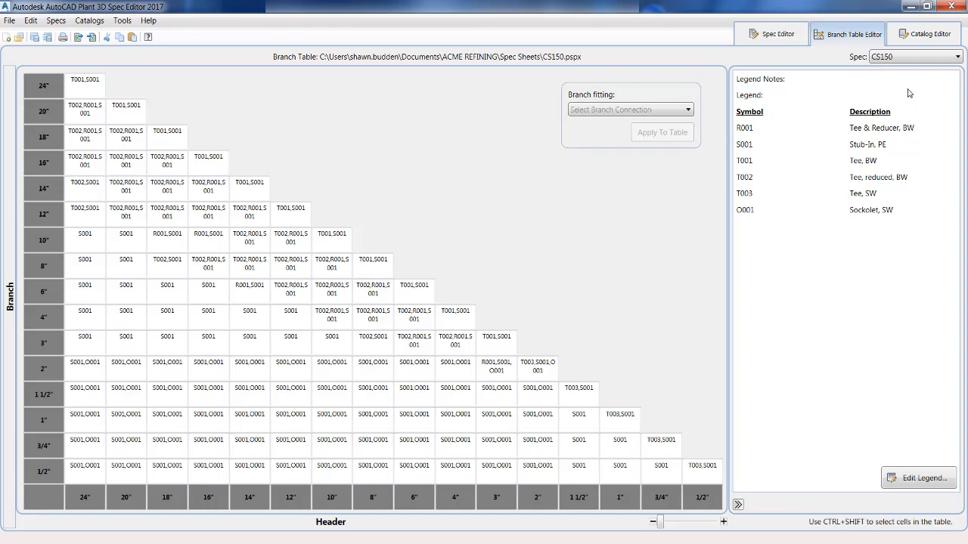
{"action": "left_click", "coordinate": [924, 44]}
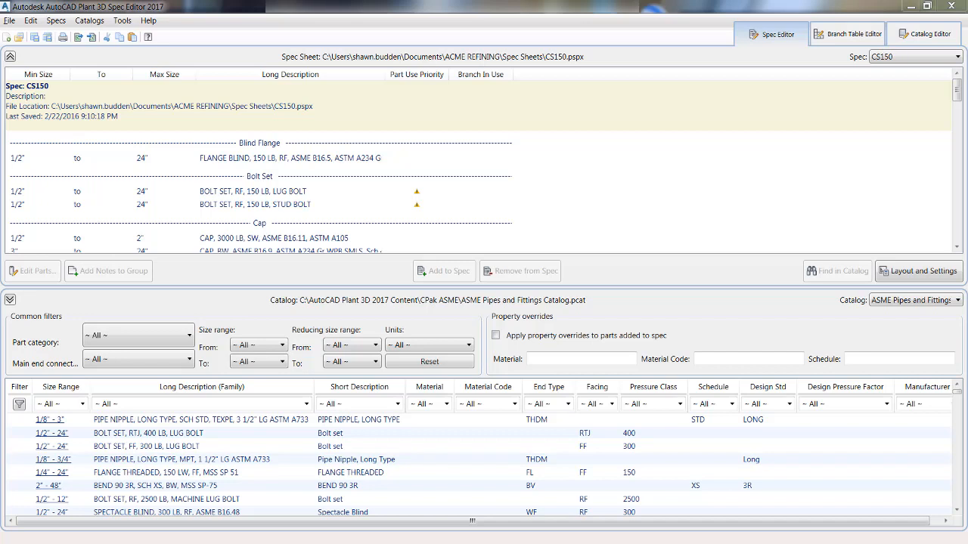
- In the bolt set's part use priority, rank the 150 LB stud bolt set first for 1/2" and mark that size as resolved
{"action": "left_click", "coordinate": [419, 195]}
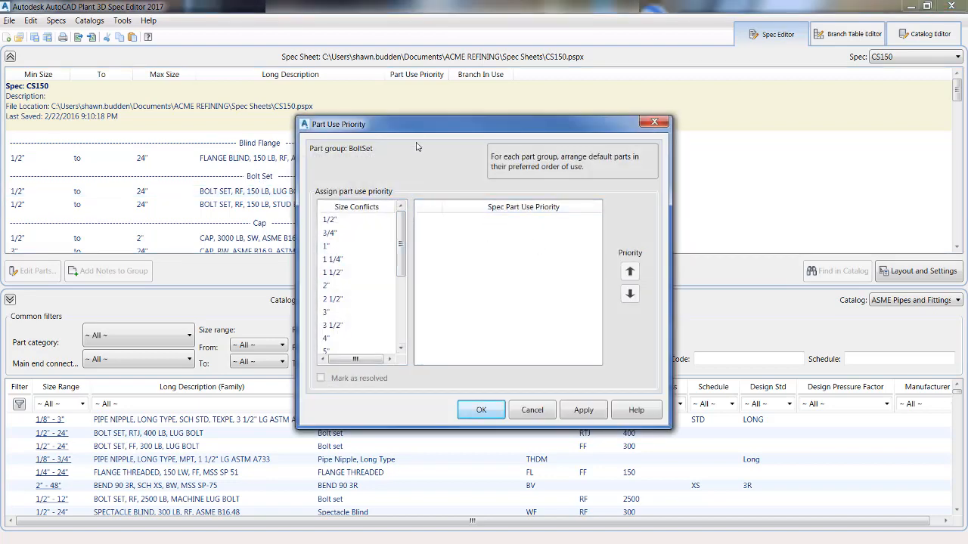
{"action": "left_click_drag", "start_coordinate": [425, 128], "coordinate": [583, 104]}
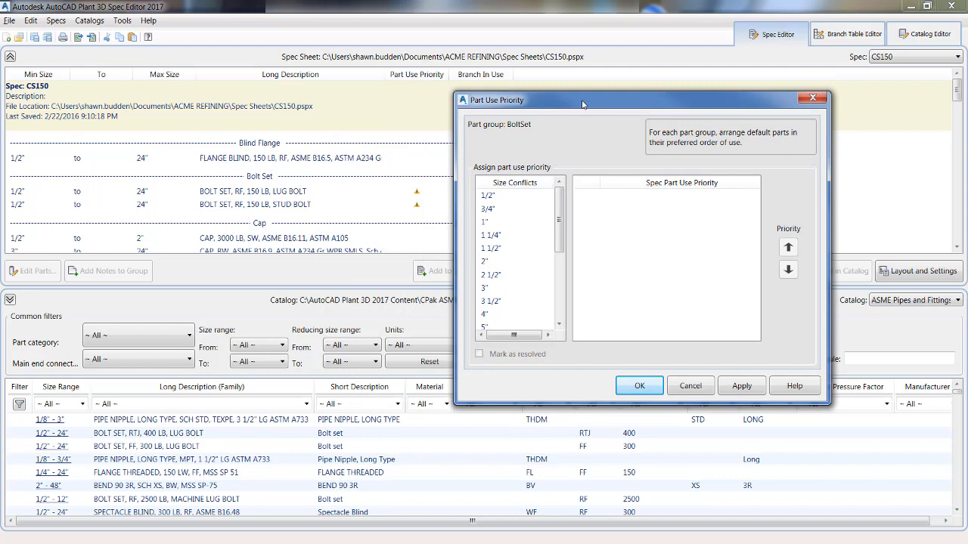
{"action": "left_click", "coordinate": [517, 197]}
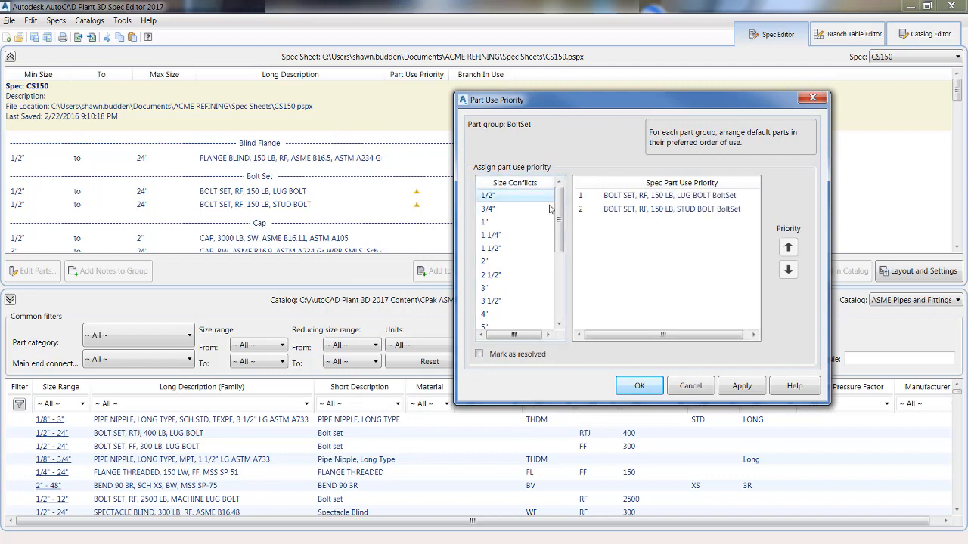
{"action": "left_click", "coordinate": [702, 211]}
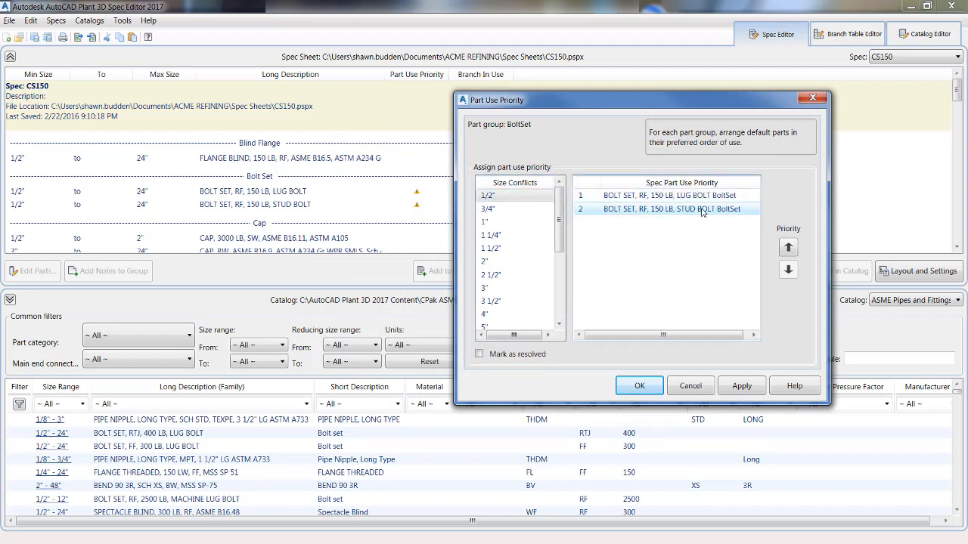
{"action": "left_click", "coordinate": [788, 249]}
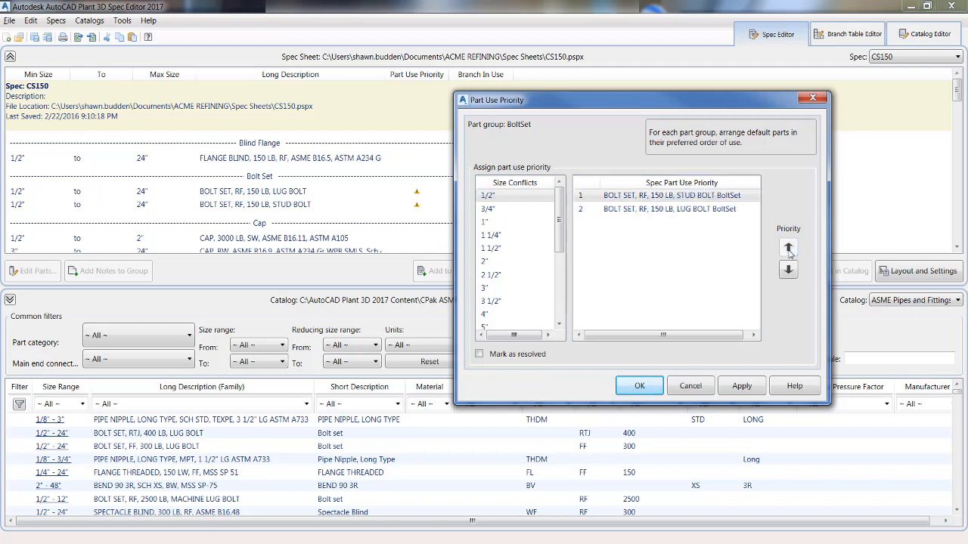
{"action": "left_click", "coordinate": [477, 354]}
- Mark the 3/4" bolt set conflict as resolved, and for 1" rank the stud bolt set first and mark it resolved
{"action": "left_click", "coordinate": [494, 211]}
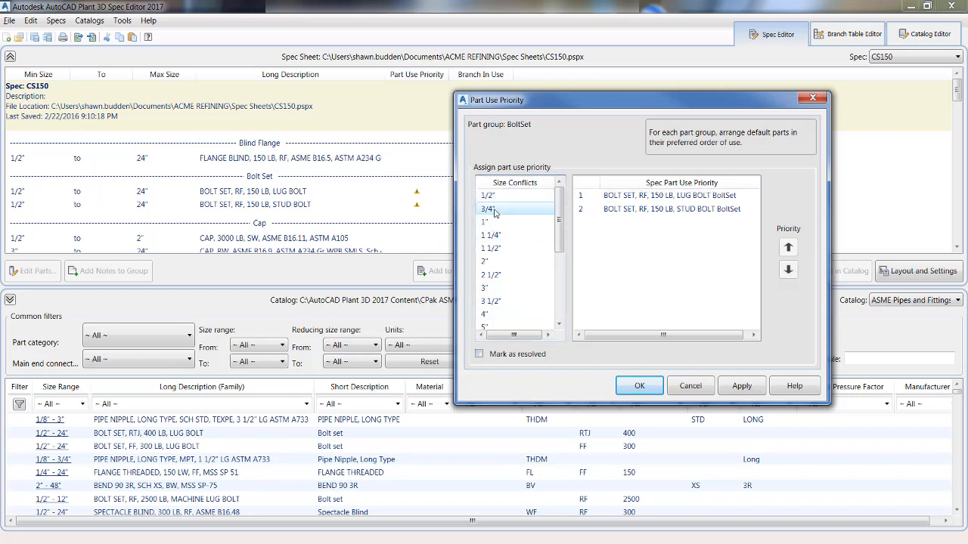
{"action": "left_click", "coordinate": [479, 356]}
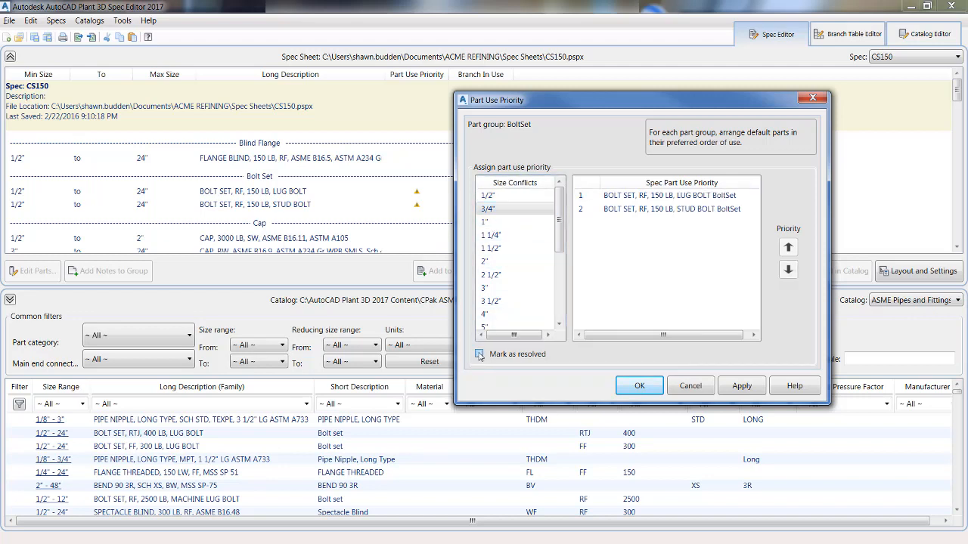
{"action": "left_click", "coordinate": [498, 225]}
{"action": "left_click", "coordinate": [713, 208]}
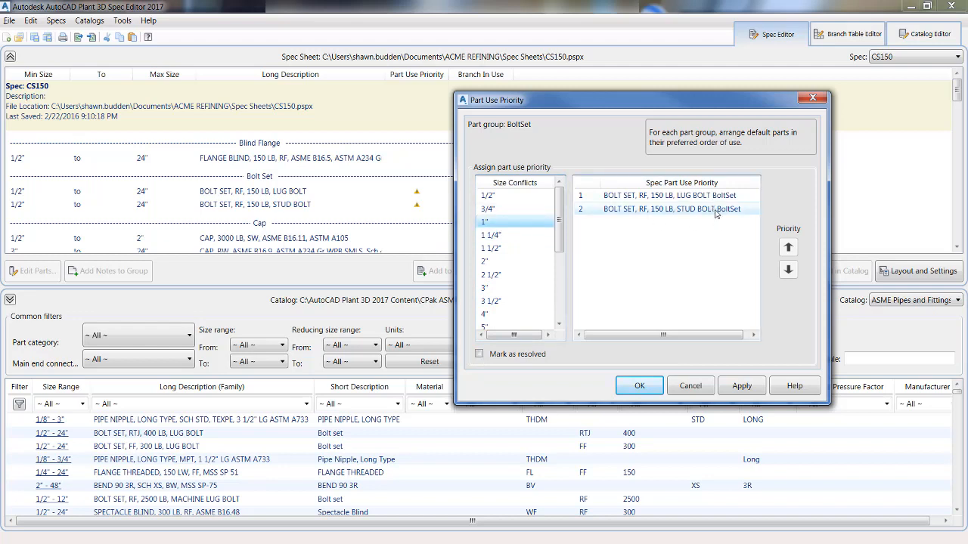
{"action": "left_click", "coordinate": [784, 249]}
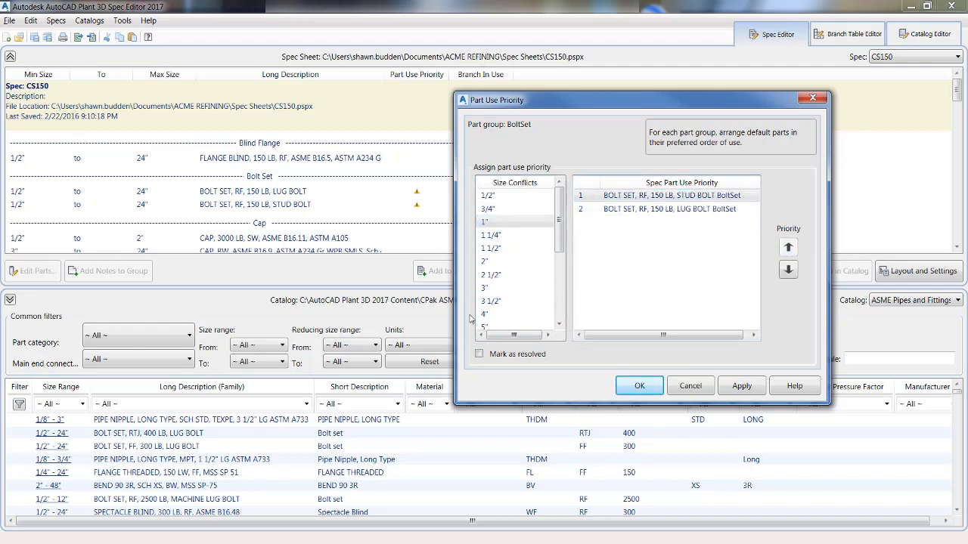
{"action": "left_click", "coordinate": [479, 354]}
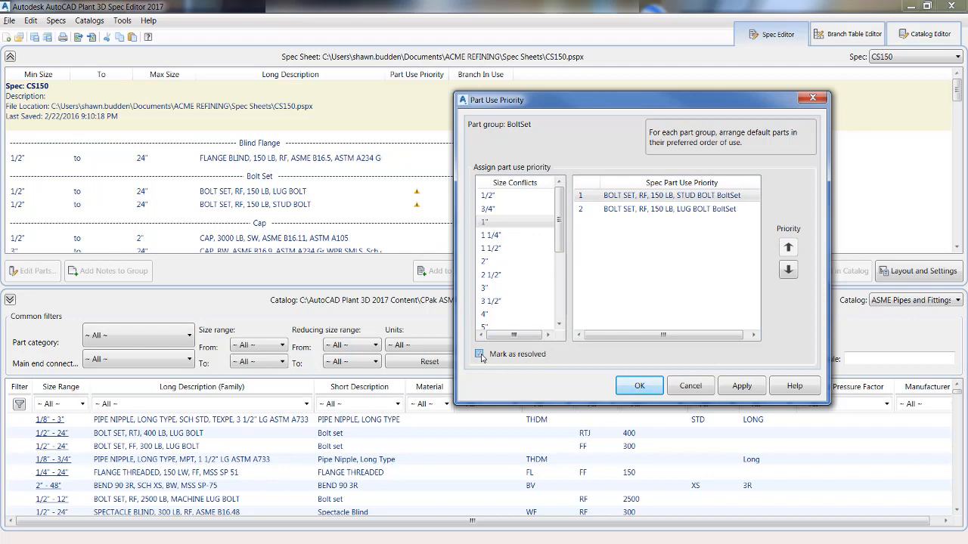
- Mark the 1 1/4" and all 1 1/2" to 24" bolt set conflicts as resolved and apply the priorities
{"action": "left_click", "coordinate": [494, 237]}
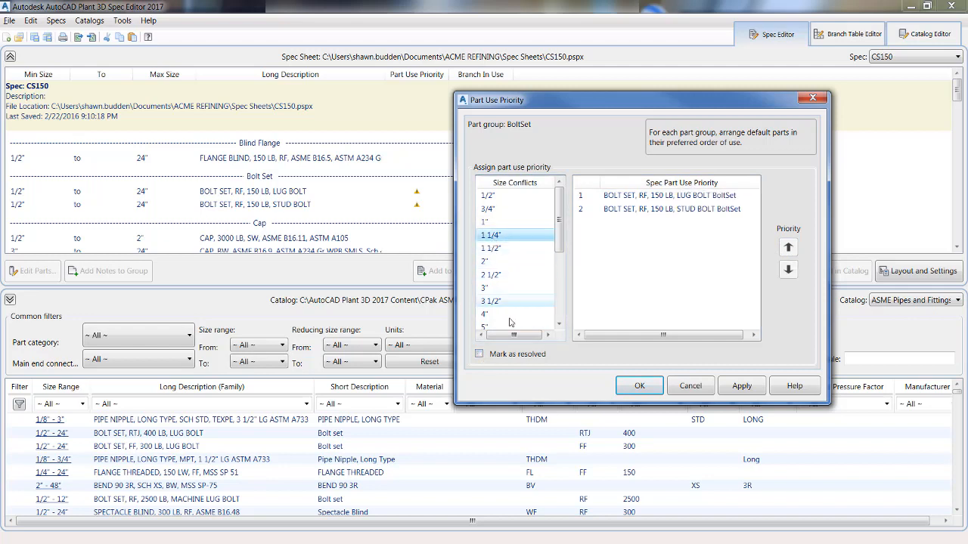
{"action": "left_click", "coordinate": [479, 354]}
{"action": "left_click", "coordinate": [518, 249]}
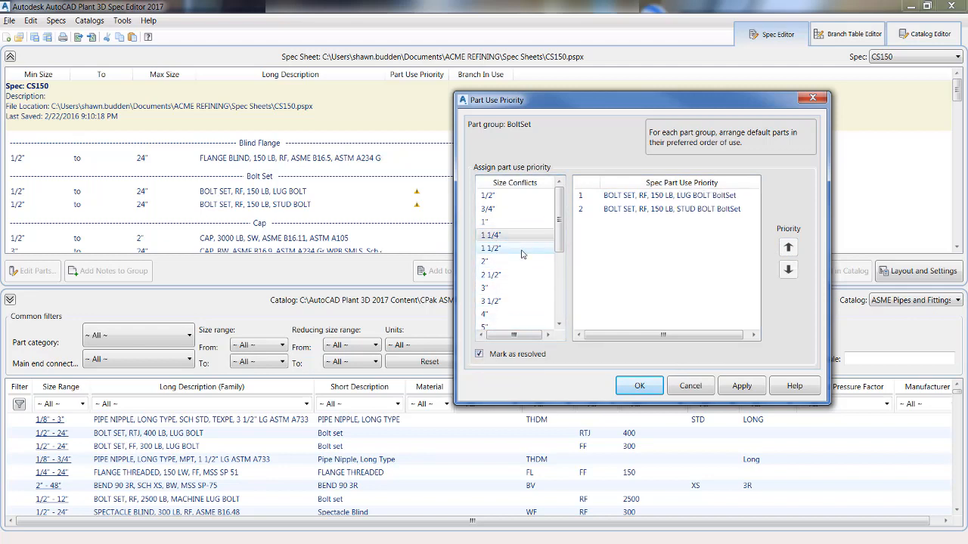
{"action": "left_click_drag", "start_coordinate": [564, 231], "coordinate": [558, 309]}
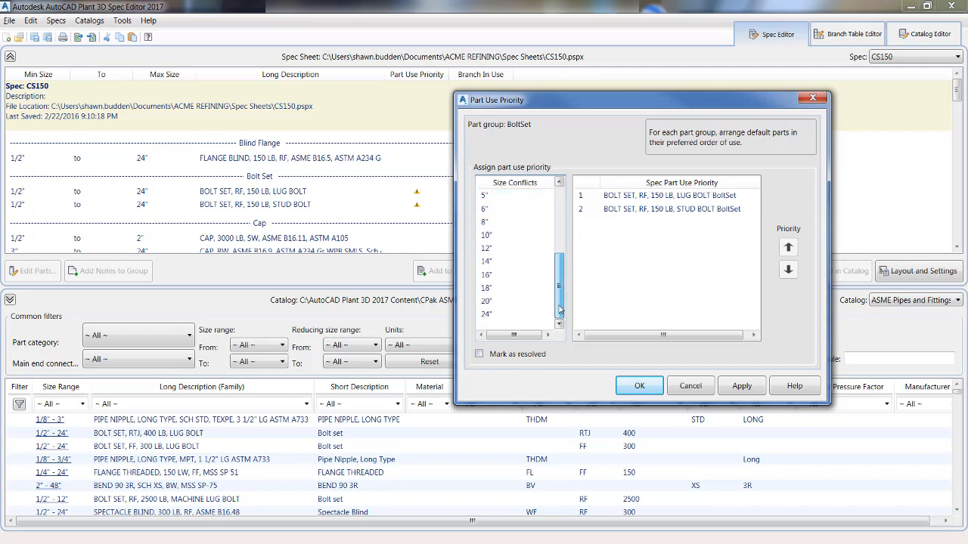
{"action": "left_click", "coordinate": [521, 318], "text": "shift"}
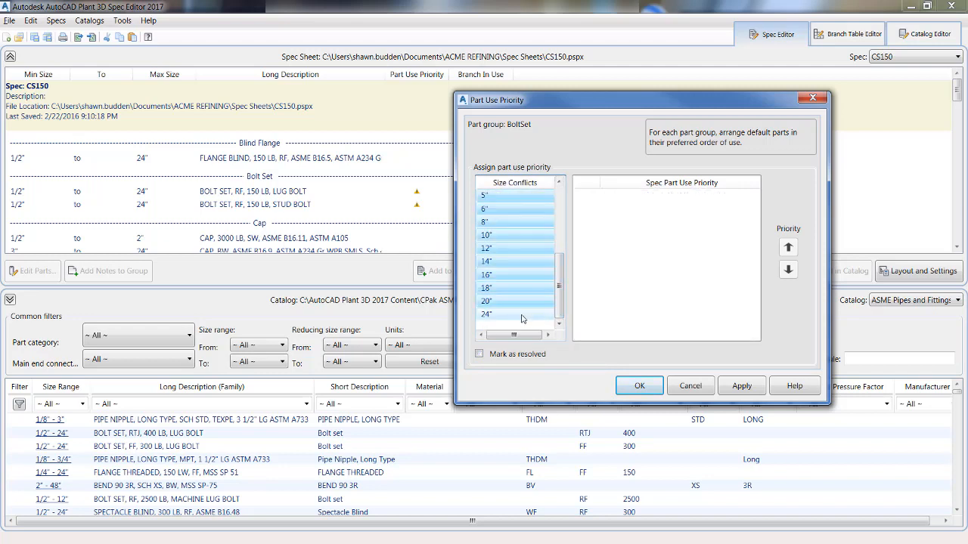
{"action": "left_click", "coordinate": [479, 354]}
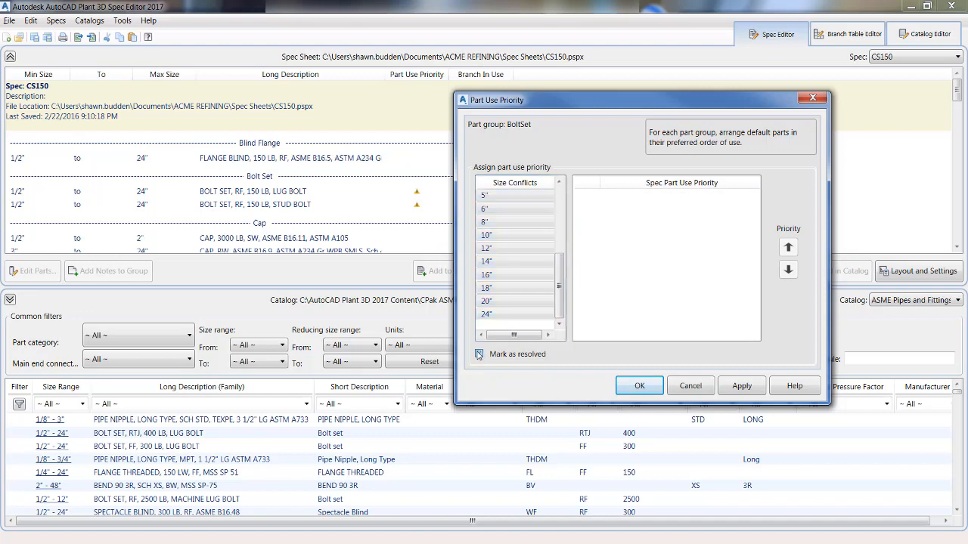
{"action": "left_click", "coordinate": [739, 386]}
{"action": "left_click", "coordinate": [657, 387]}
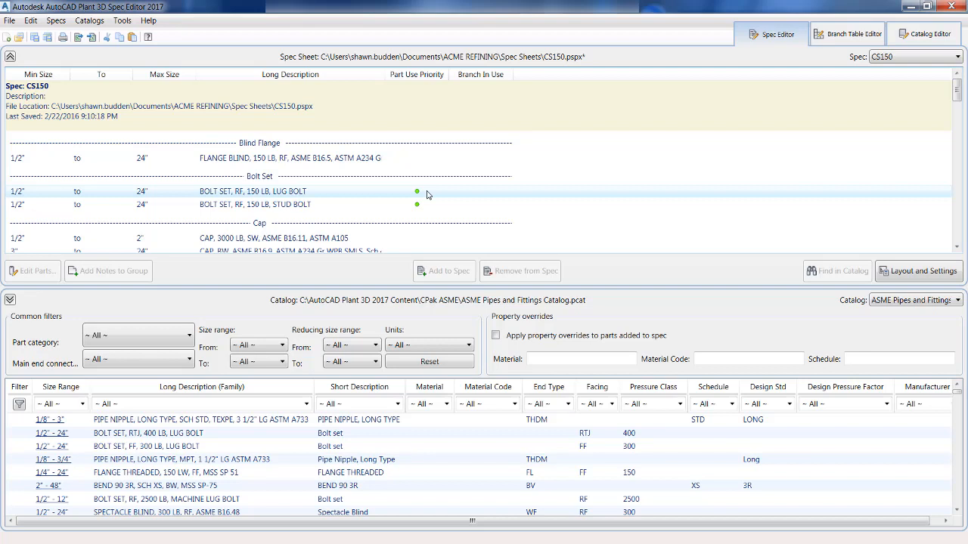
- Open the spec file CS300.pspx from the Spec Sheets folder alongside CS150
{"action": "left_click", "coordinate": [897, 59]}
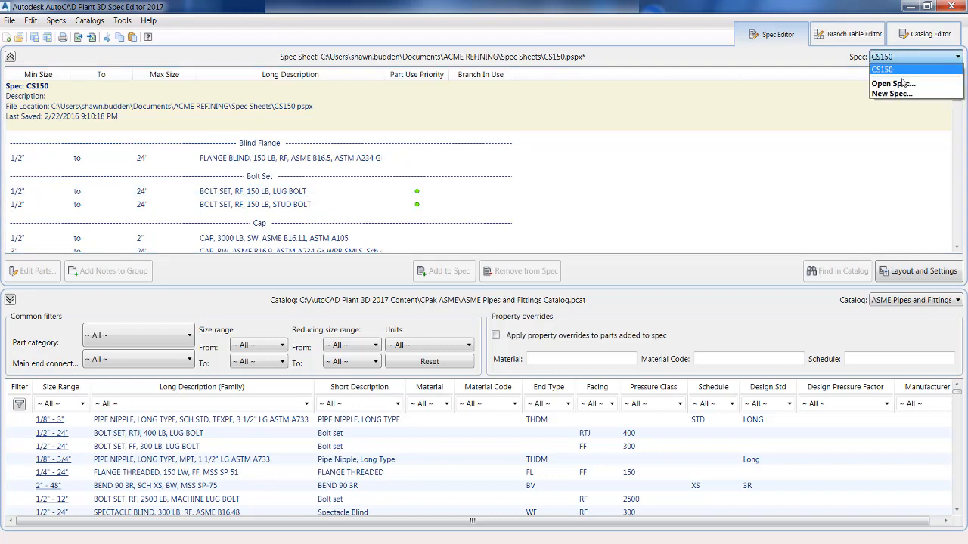
{"action": "left_click", "coordinate": [894, 83]}
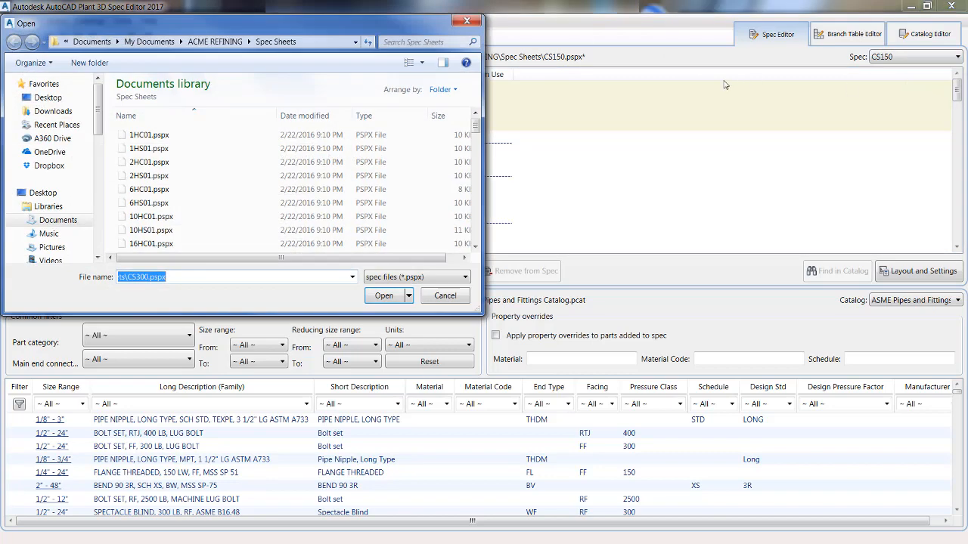
{"action": "left_click_drag", "start_coordinate": [476, 128], "coordinate": [474, 179]}
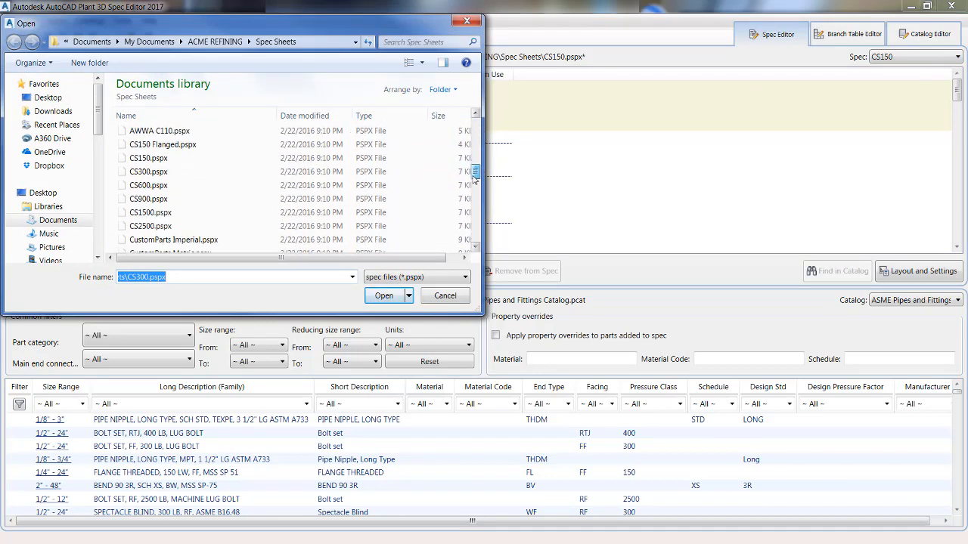
{"action": "left_click", "coordinate": [163, 172]}
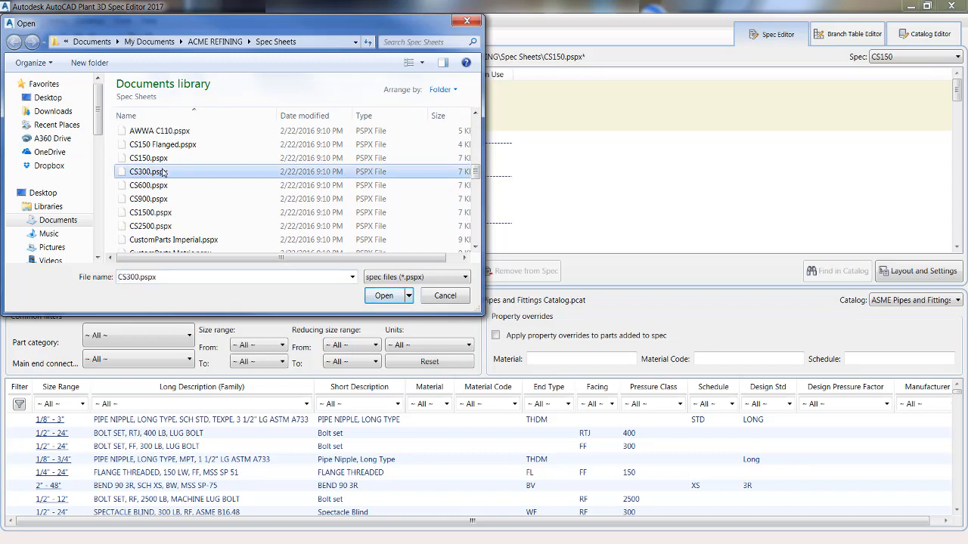
{"action": "left_click", "coordinate": [383, 296]}
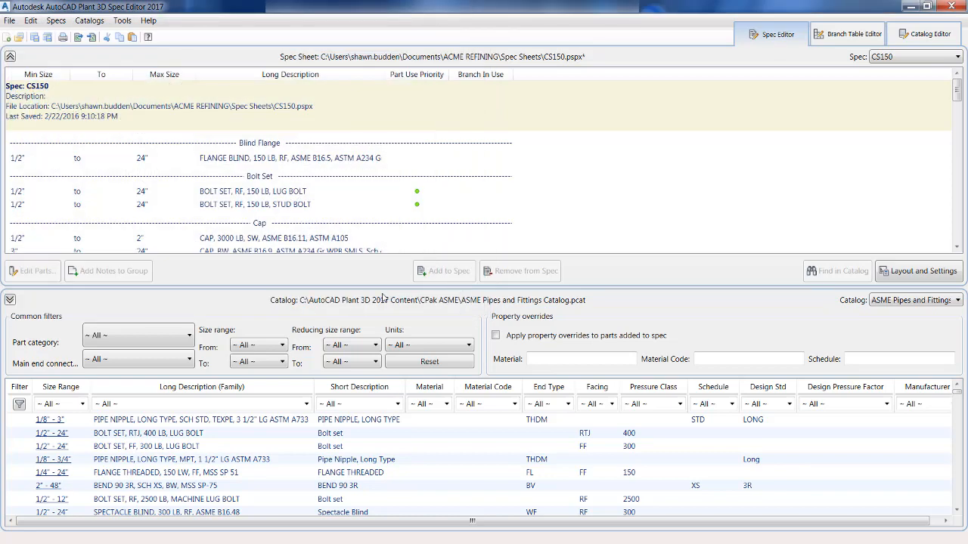
- Show the list of currently open specs
{"action": "left_click", "coordinate": [907, 59]}
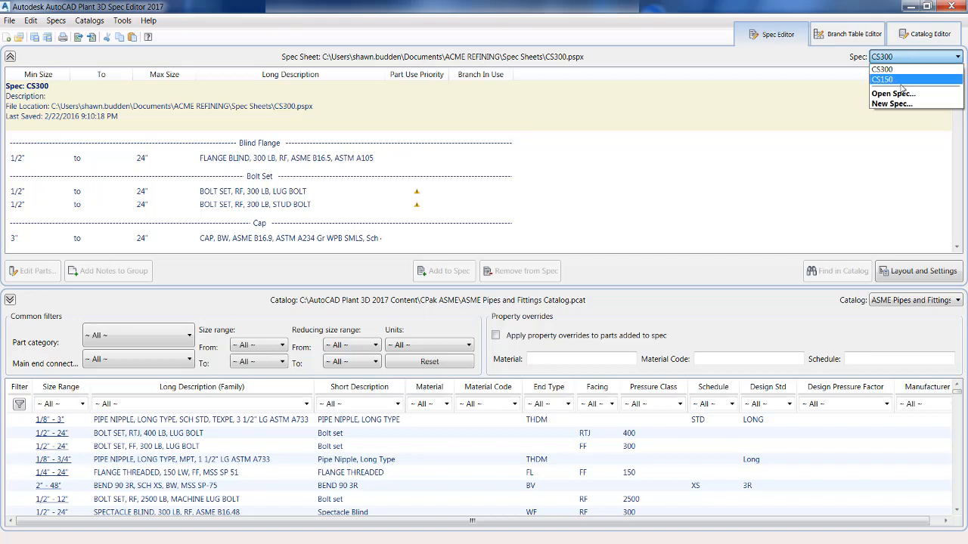